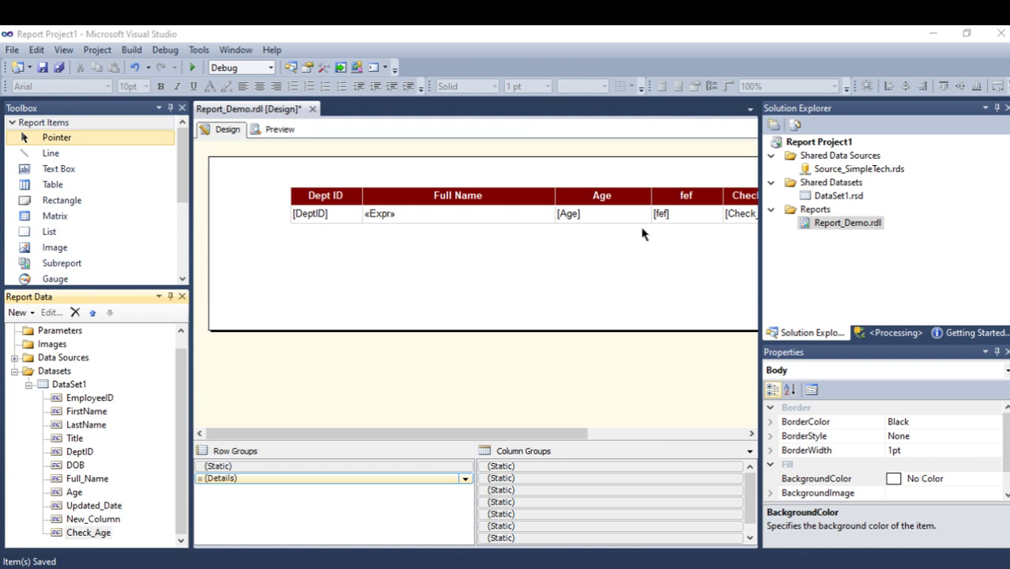
# - Delete the fef column from the report table and narrow the side panel to widen the canvas
pyautogui.click(670, 195)
pyautogui.click(671, 176)
pyautogui.rightClick(673, 178)
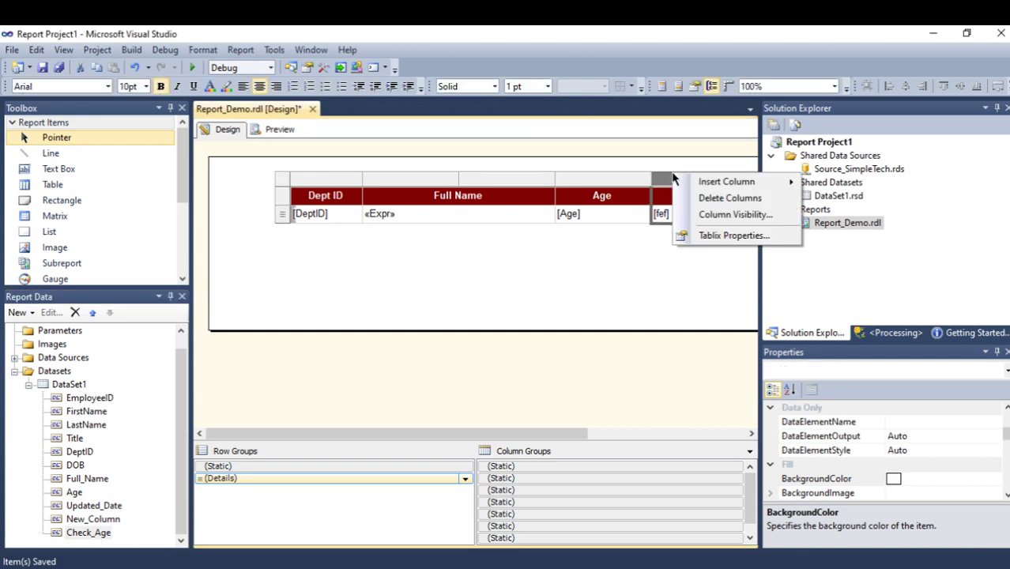
pyautogui.click(700, 198)
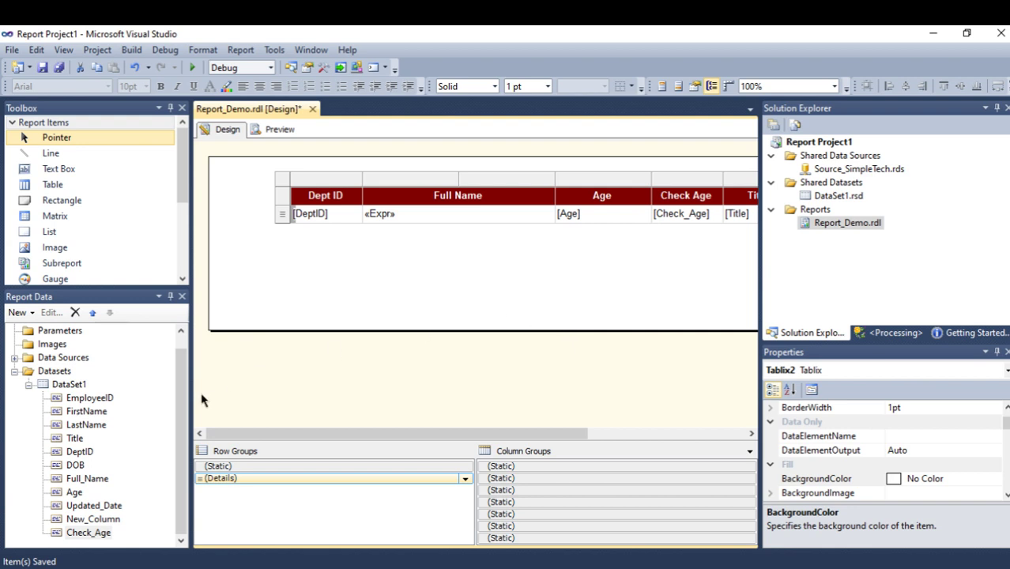
pyautogui.moveTo(191, 393); pyautogui.dragTo(179, 393)
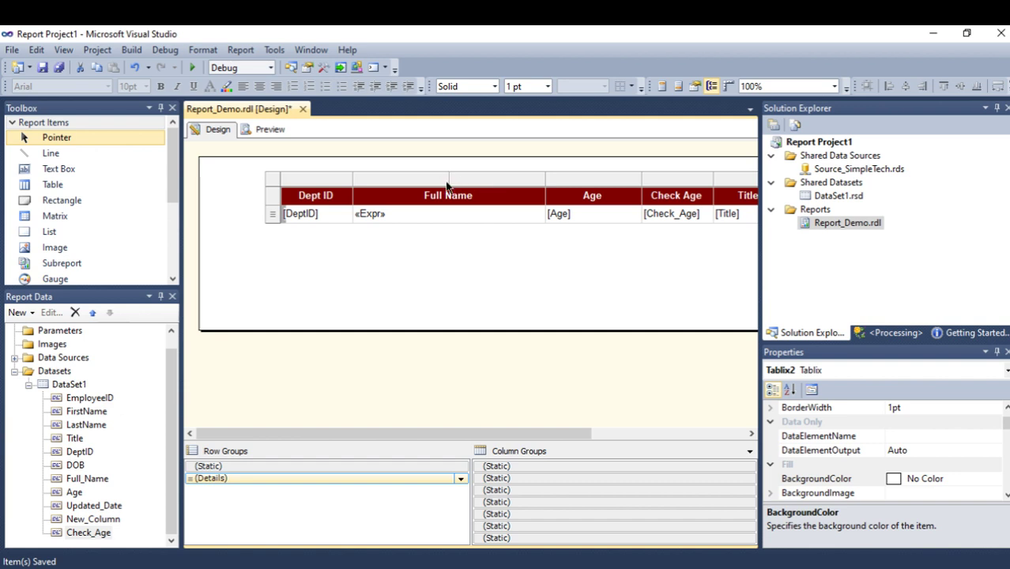
# - Add a calculated field named Age_Test to DataSet1
pyautogui.rightClick(68, 387)
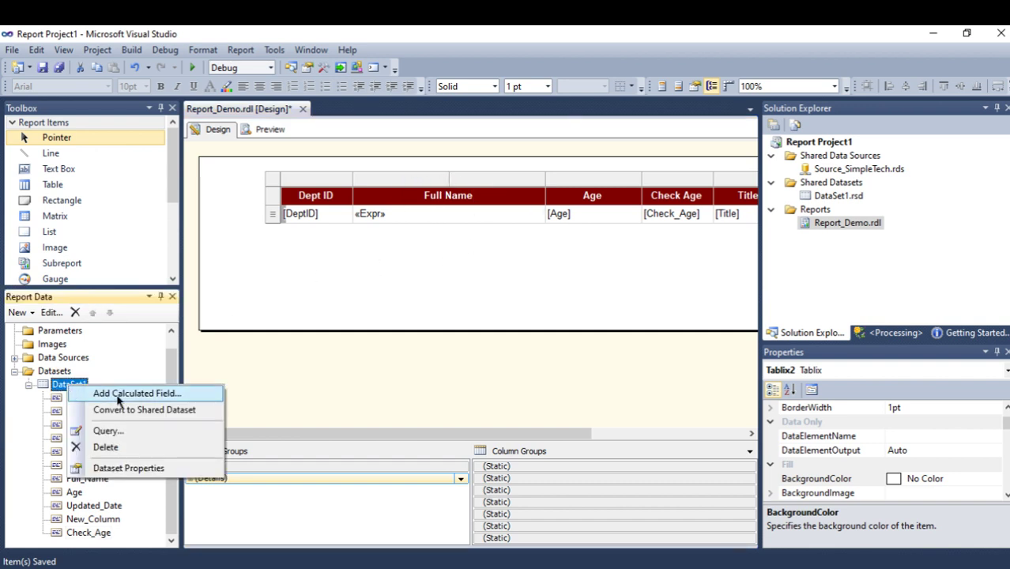
pyautogui.click(142, 394)
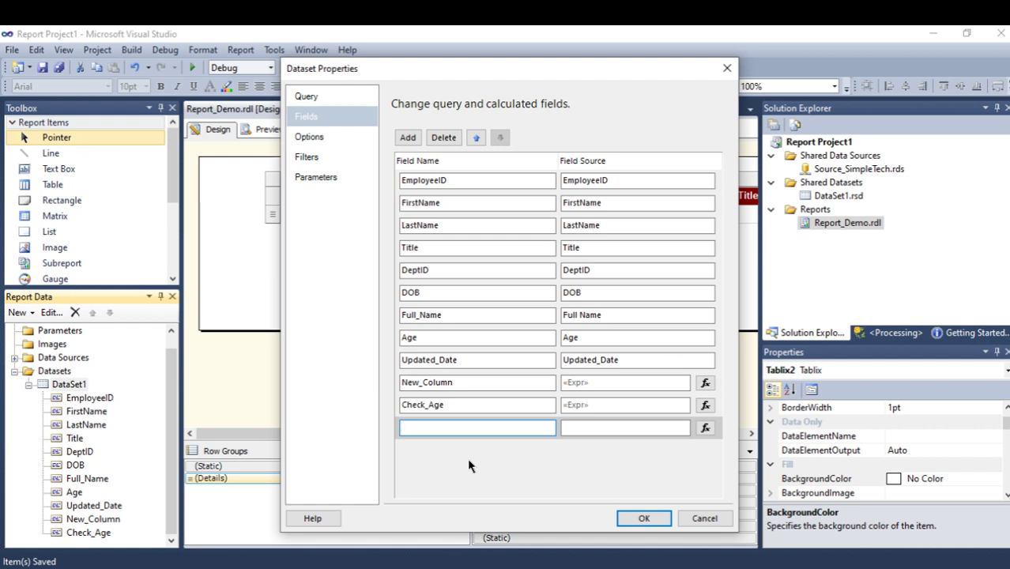
pyautogui.write('Age')
pyautogui.write('_')
pyautogui.write('Test')
# - Begin the Age_Test Switch expression: Age < 16 returns "<16", then start an Age < 25 condition
pyautogui.click(704, 427)
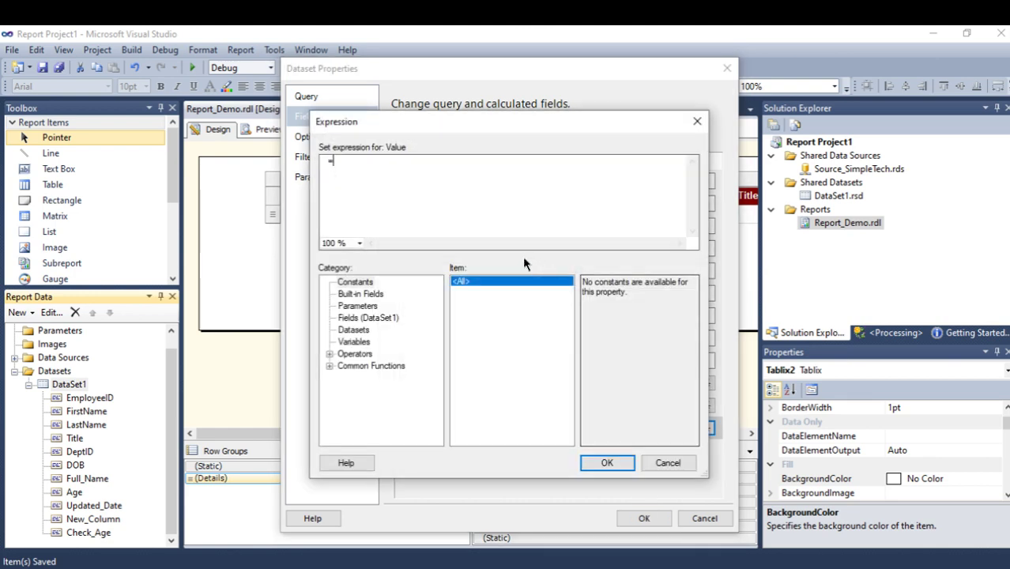
pyautogui.write('Sw')
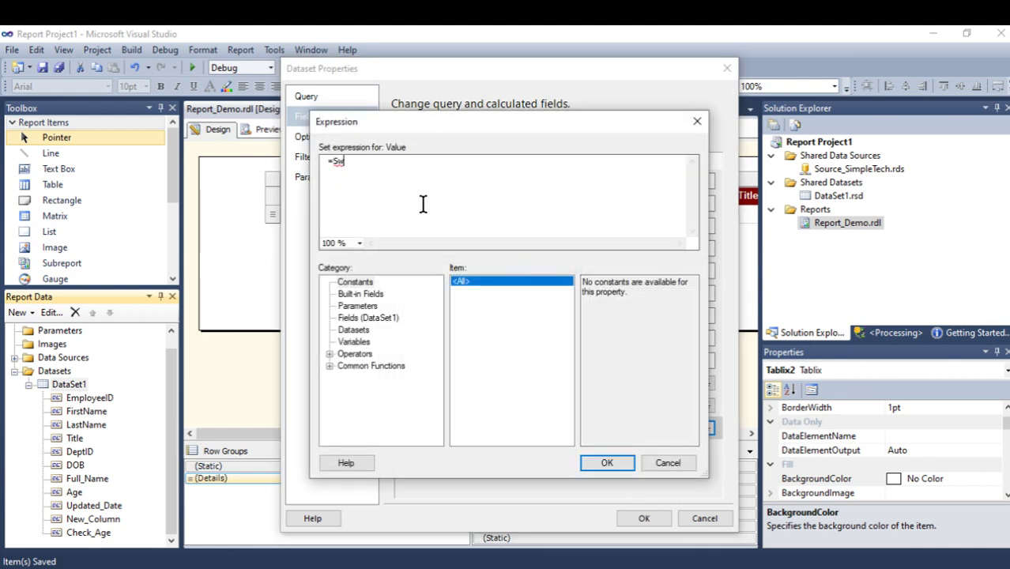
pyautogui.write('it')
pyautogui.write('ch(')
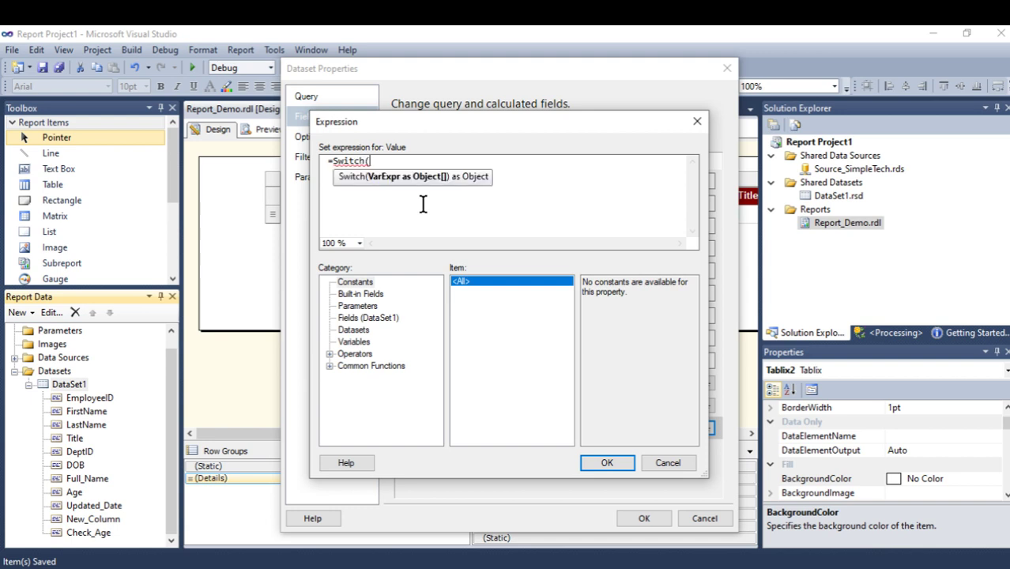
pyautogui.click(364, 317)
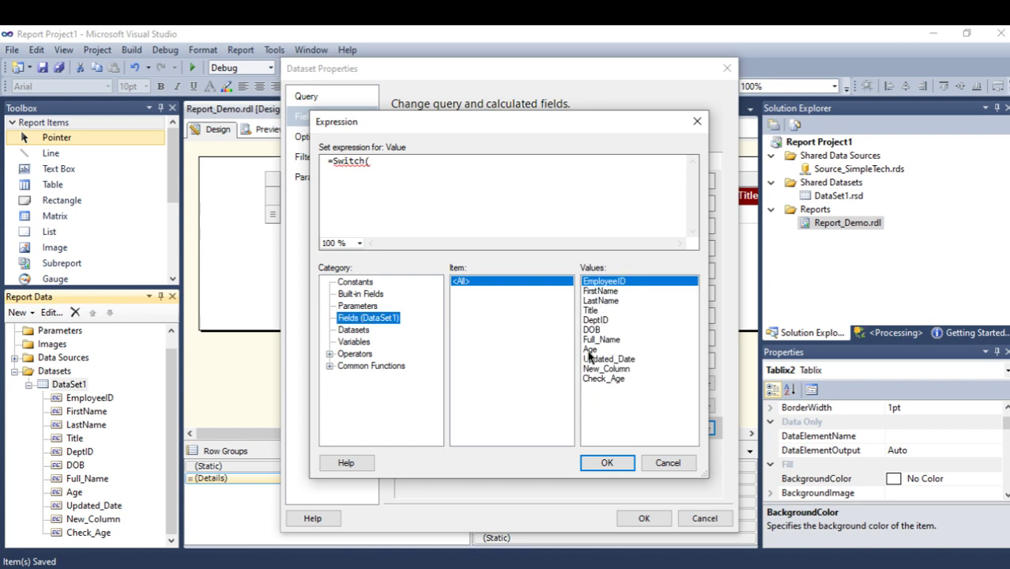
pyautogui.doubleClick(593, 351)
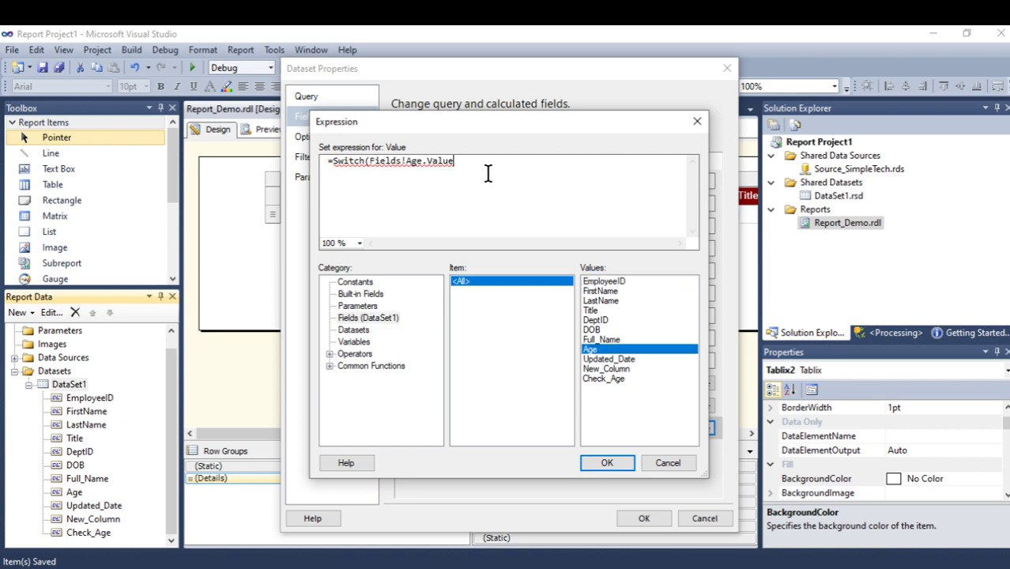
pyautogui.write('<')
pyautogui.write(' 1')
pyautogui.write('6,')
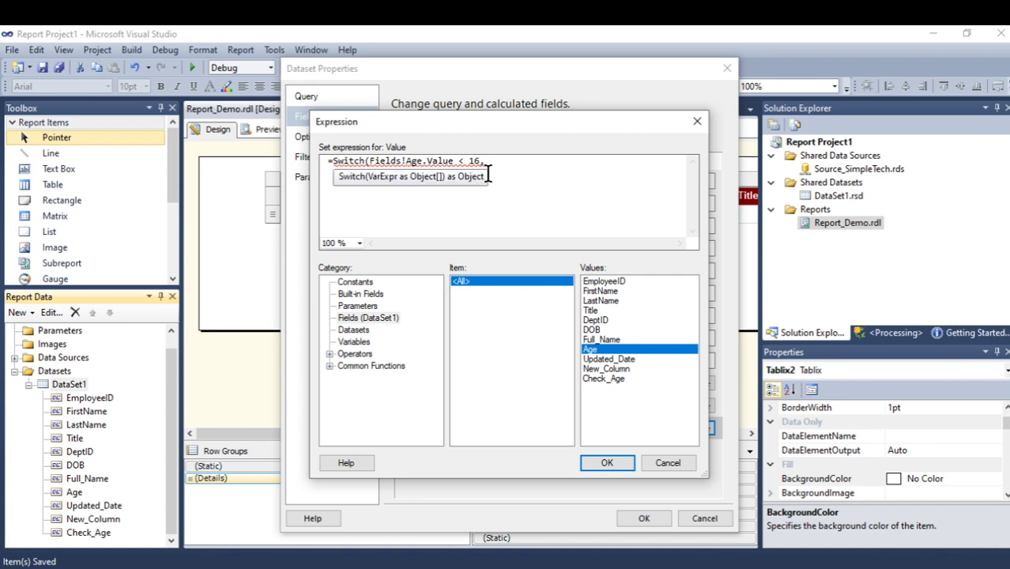
pyautogui.write('"')
pyautogui.write('<16"')
pyautogui.write(',')
pyautogui.doubleClick(592, 351)
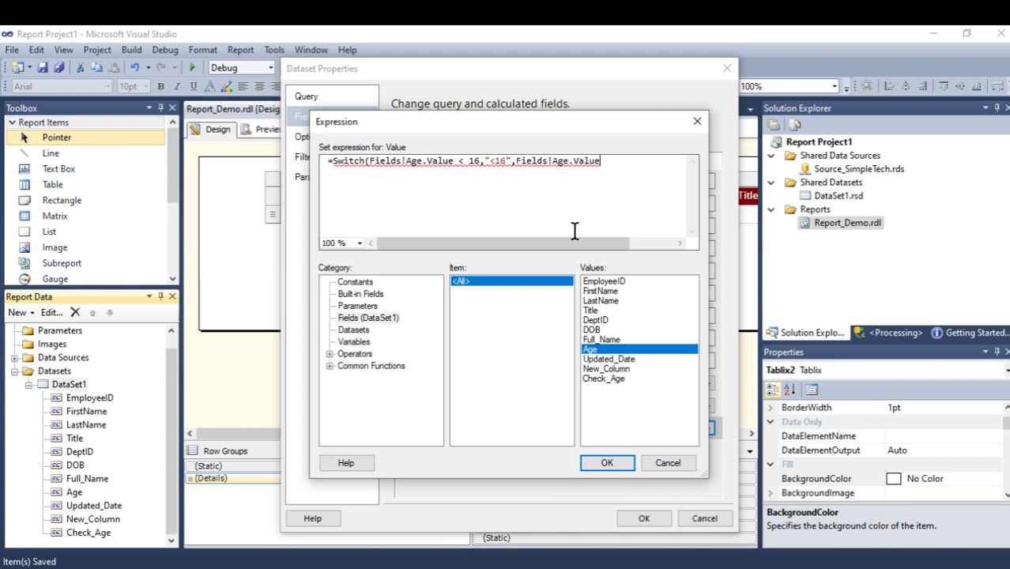
pyautogui.write('< ')
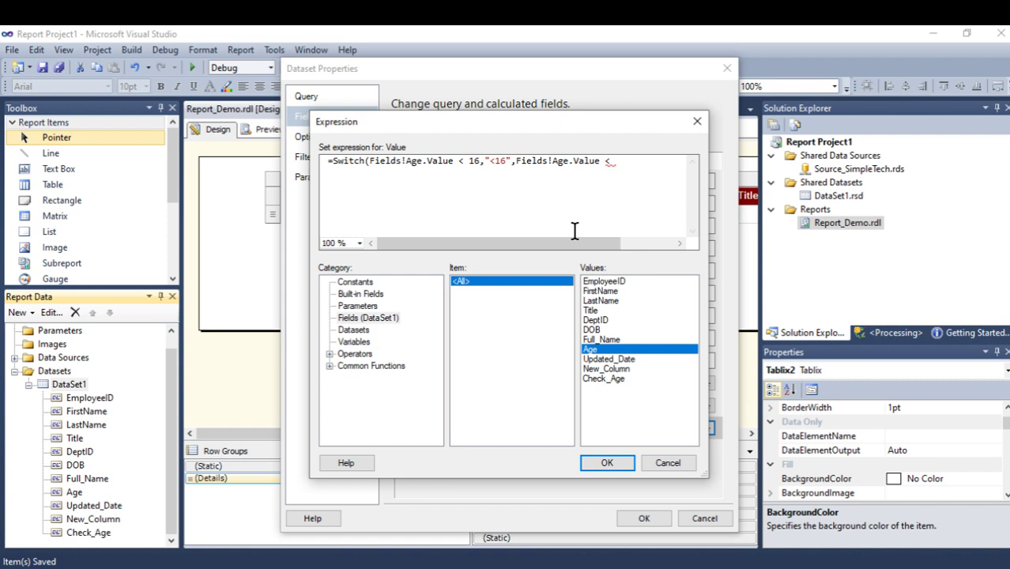
pyautogui.write('25')
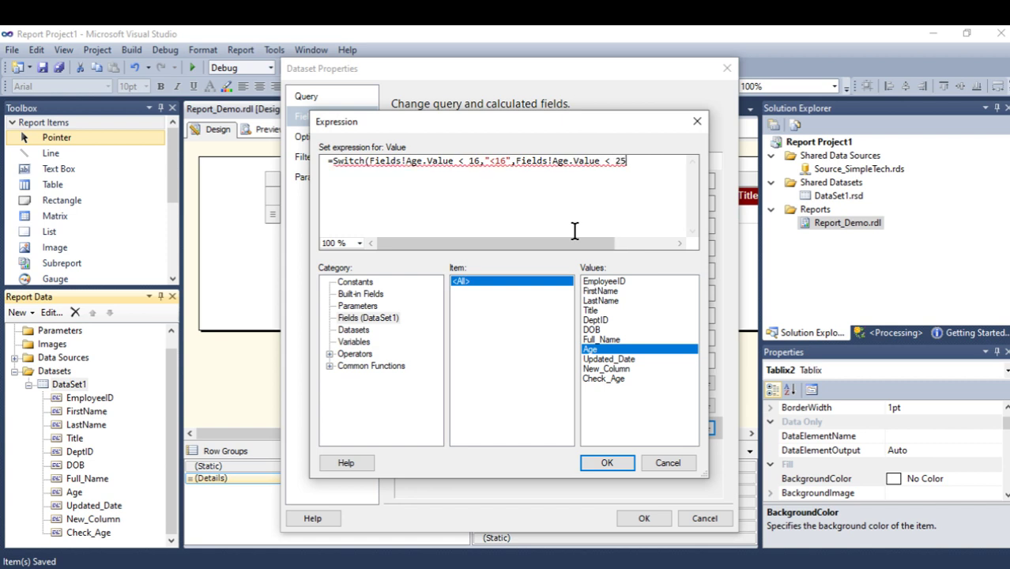
pyautogui.write(',""')
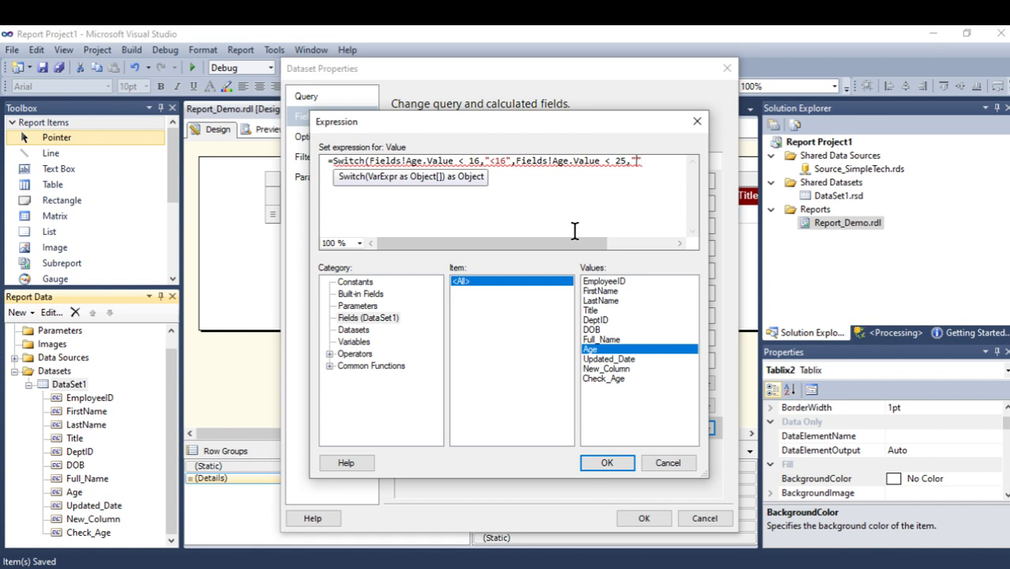
pyautogui.write('1,')
# - Make the second condition '> 16 and < 25' labelled "< 25", and add a true,">25" catch-all
pyautogui.press('BackSpace')
pyautogui.press('BackSpace')
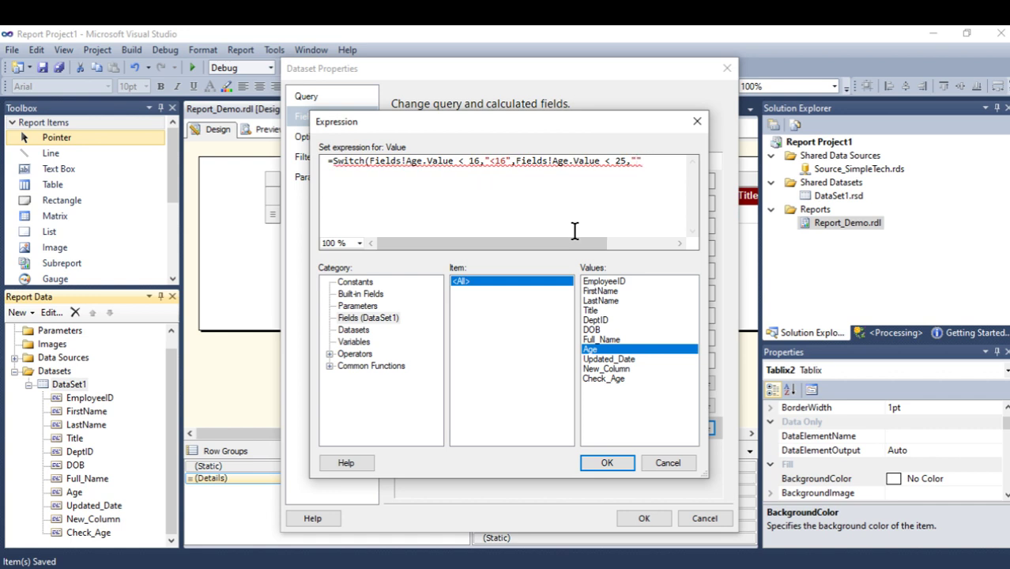
pyautogui.write('>')
pyautogui.write(' 16 a')
pyautogui.write('nd < ')
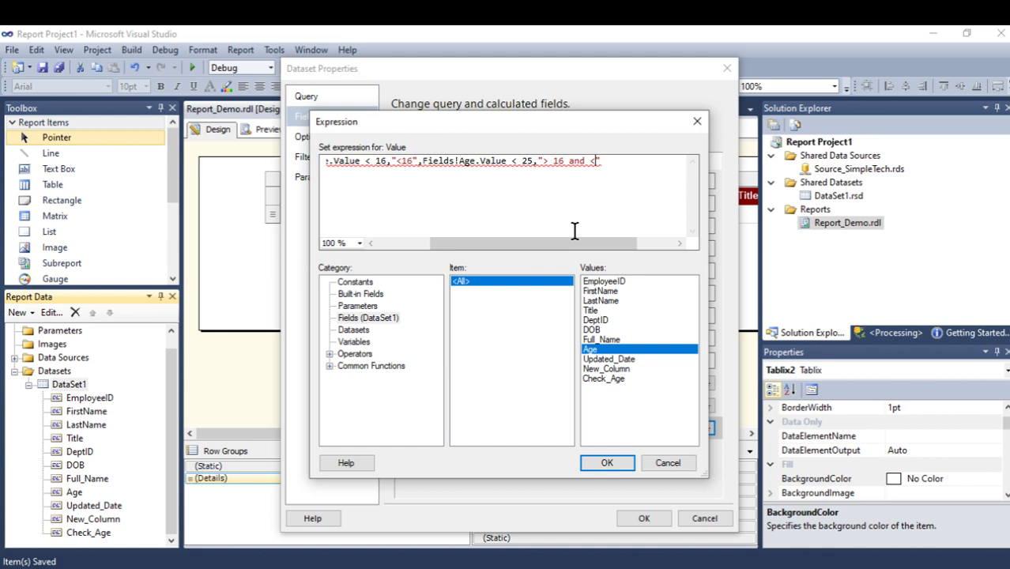
pyautogui.write('25')
pyautogui.press('Left')
pyautogui.press('Left')
pyautogui.press('Left')
pyautogui.press('Left')
pyautogui.press('Left')
pyautogui.press('Left')
pyautogui.press('Left')
pyautogui.press('Right')
pyautogui.press('Right')
pyautogui.press('Right')
pyautogui.press('BackSpace')
pyautogui.press('BackSpace')
pyautogui.press('BackSpace')
pyautogui.press('Delete')
pyautogui.press('Delete')
pyautogui.press('Delete')
pyautogui.press('Delete')
pyautogui.press('Delete')
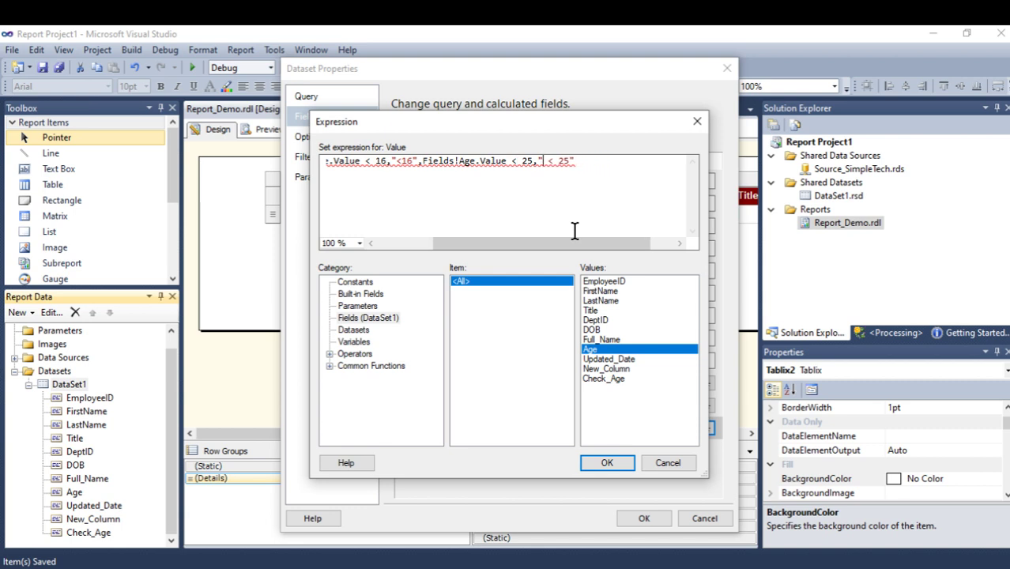
pyautogui.press('Delete')
pyautogui.press('Right')
pyautogui.write(',')
pyautogui.write('true')
pyautogui.write(',')
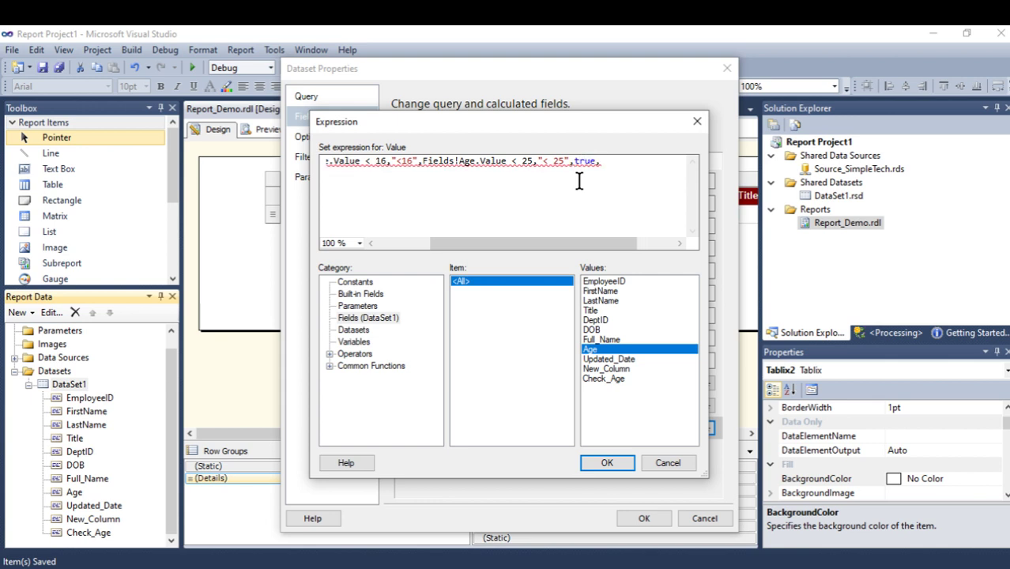
pyautogui.write('""')
pyautogui.write('>2')
pyautogui.write('5')
pyautogui.write(')')
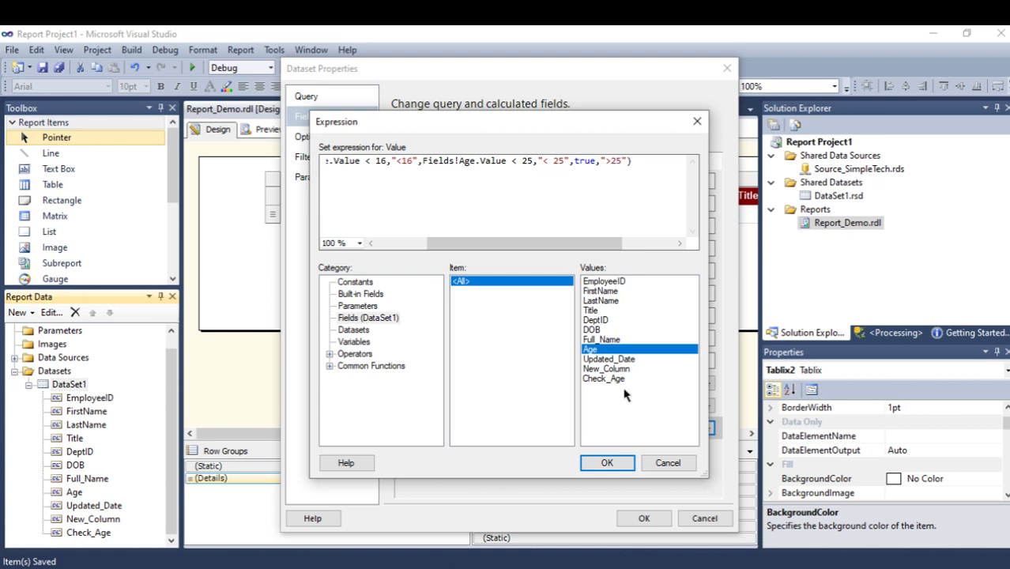
# - Save the Age_Test expression and calculated field, then preview the report
pyautogui.click(606, 462)
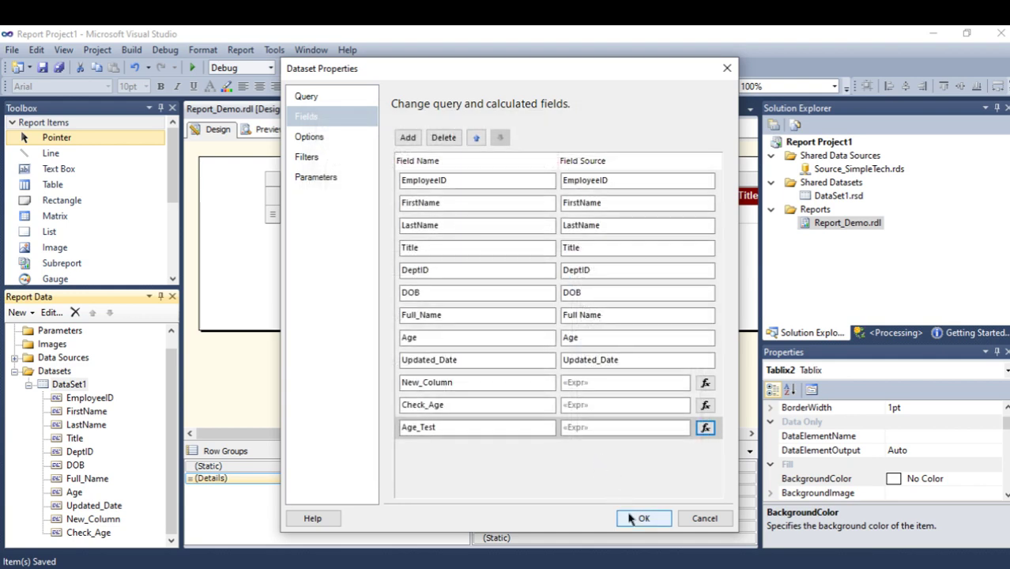
pyautogui.click(641, 517)
pyautogui.click(267, 130)
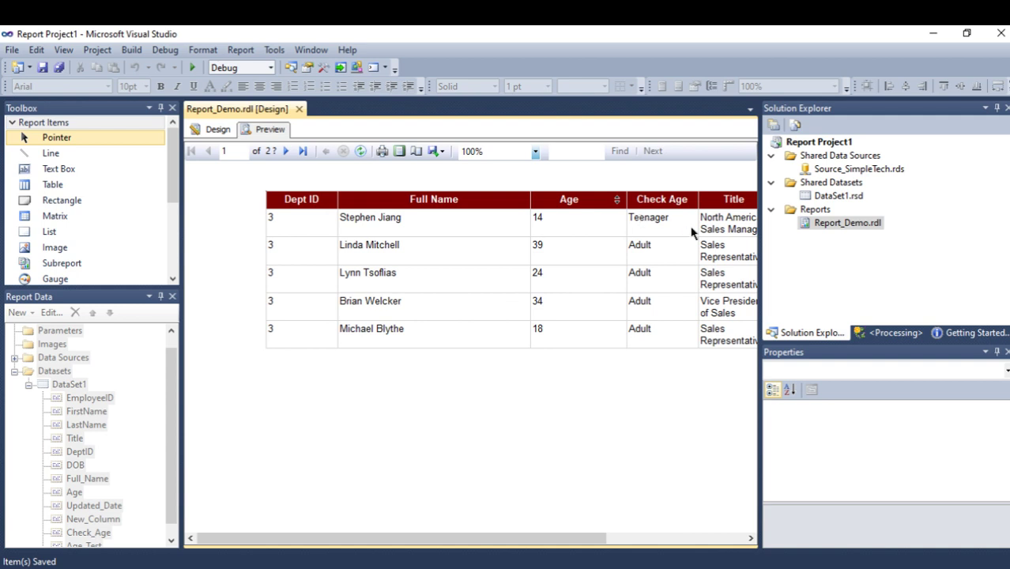
# - Add Age_Test as a new table column after Age and preview the age buckets
pyautogui.click(218, 130)
pyautogui.scroll(-1, 110, 512)
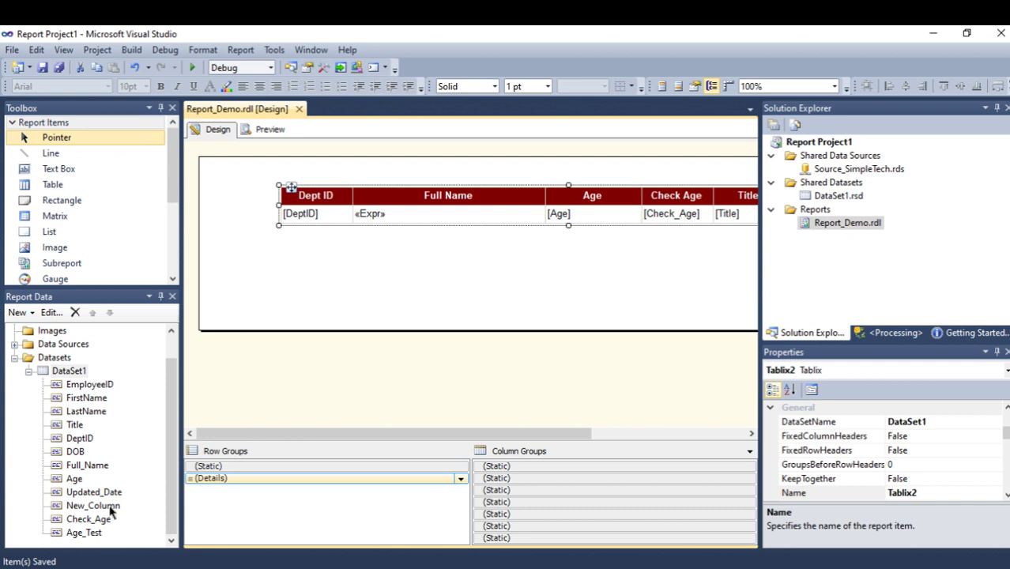
pyautogui.moveTo(84, 533); pyautogui.dragTo(635, 221)
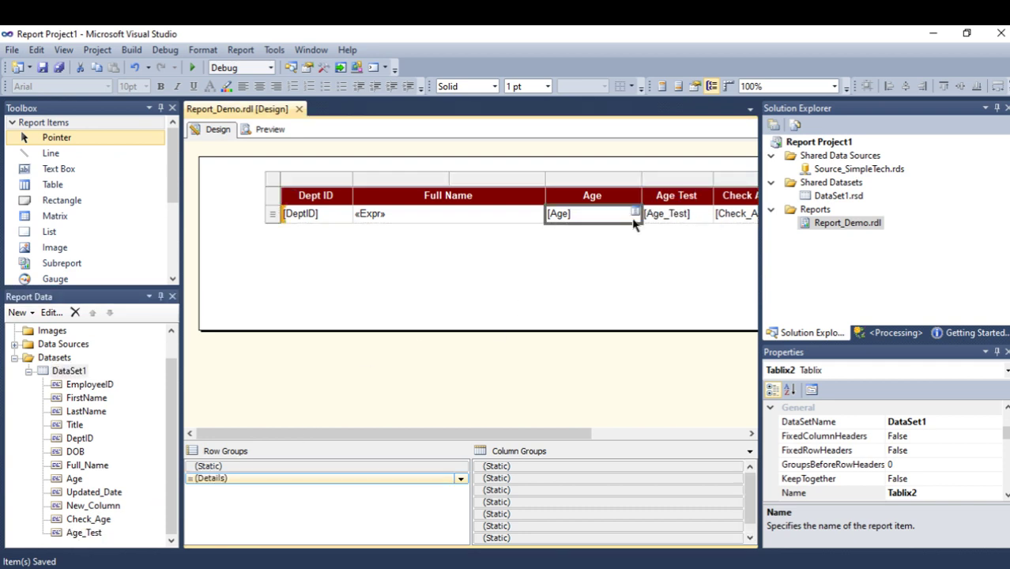
pyautogui.click(266, 129)
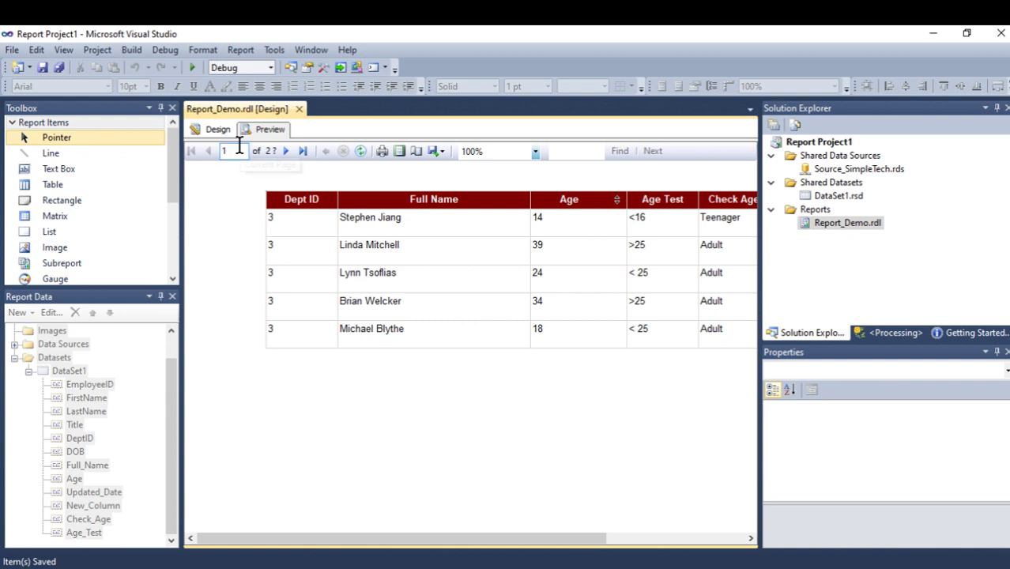
# - Check the Age Test labels on preview page 2, then return to Design
pyautogui.click(286, 151)
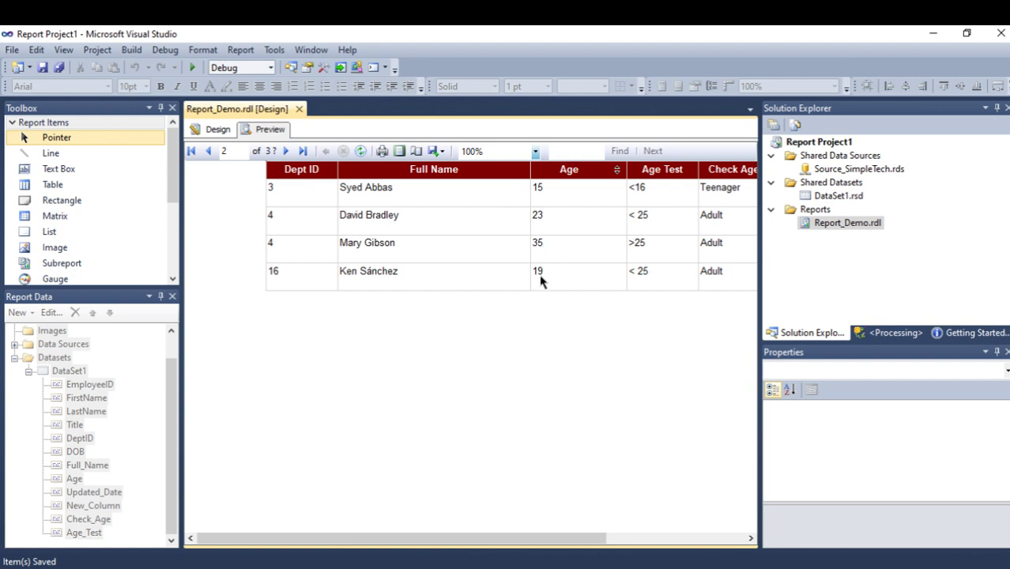
pyautogui.click(217, 128)
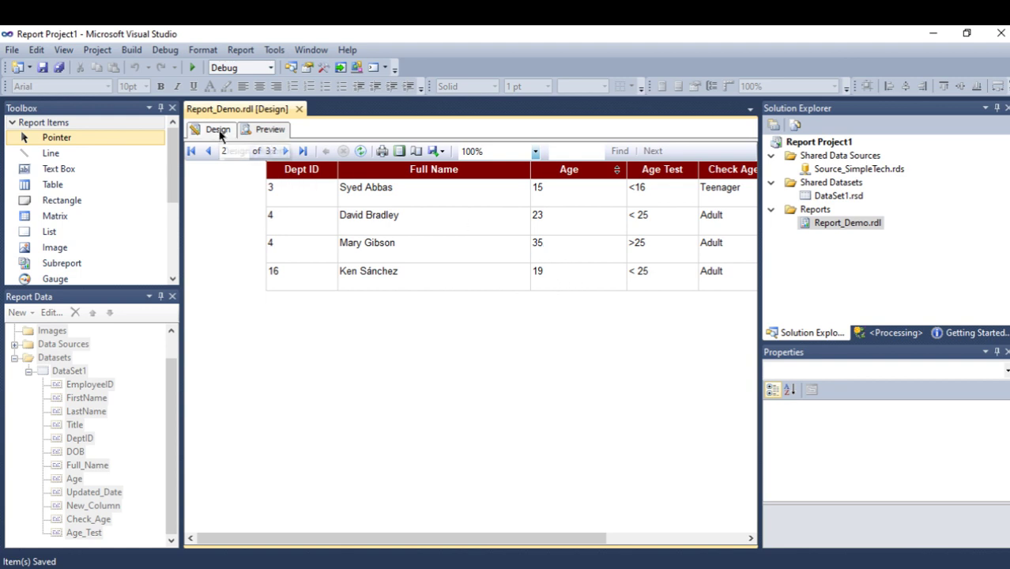